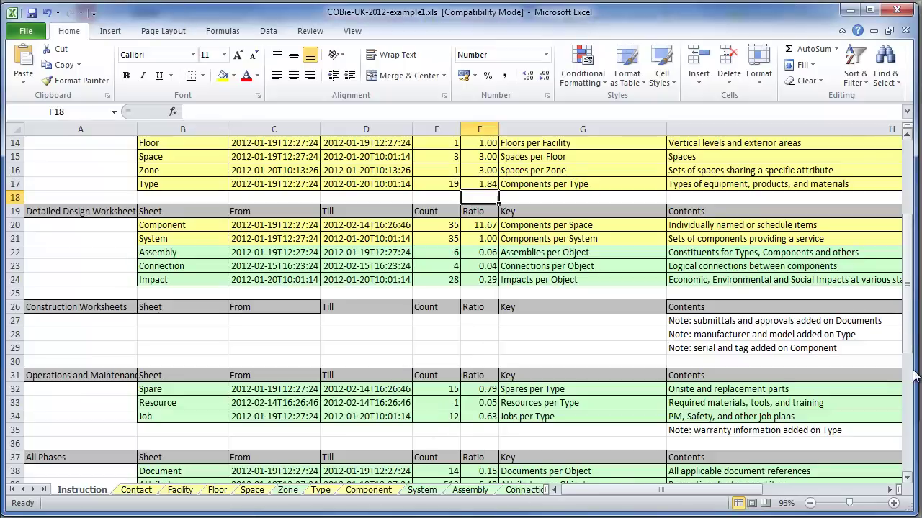
Step: Scroll to the Instruction sheet legend and inspect its required, reference, external-reference and if-specified colour cells
drag(907, 287, 907, 388)
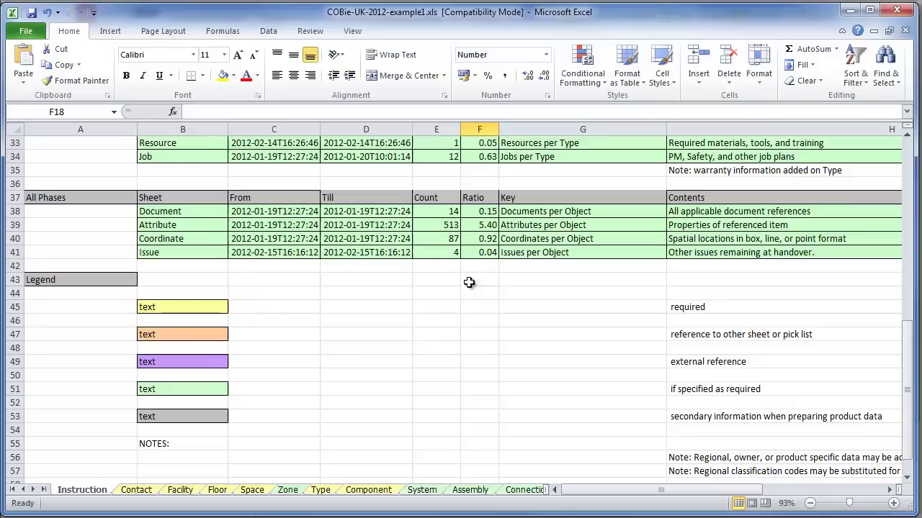
click(200, 309)
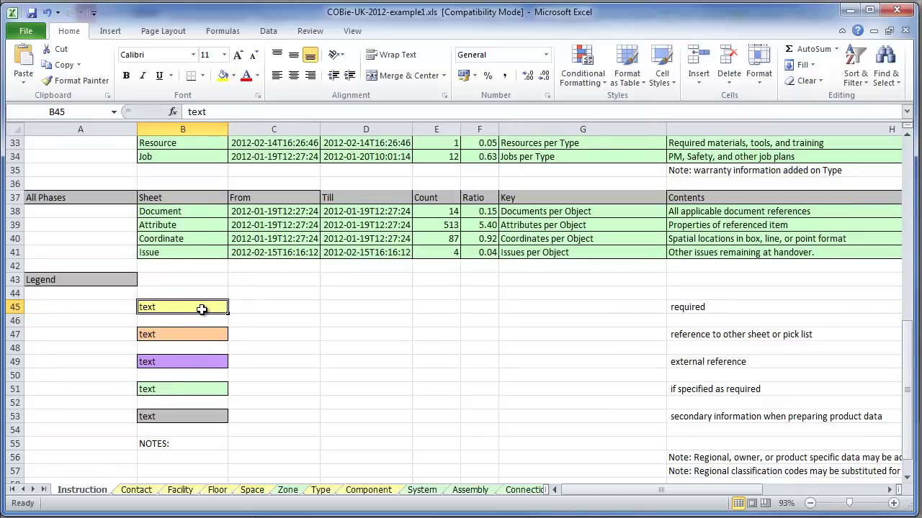
click(200, 335)
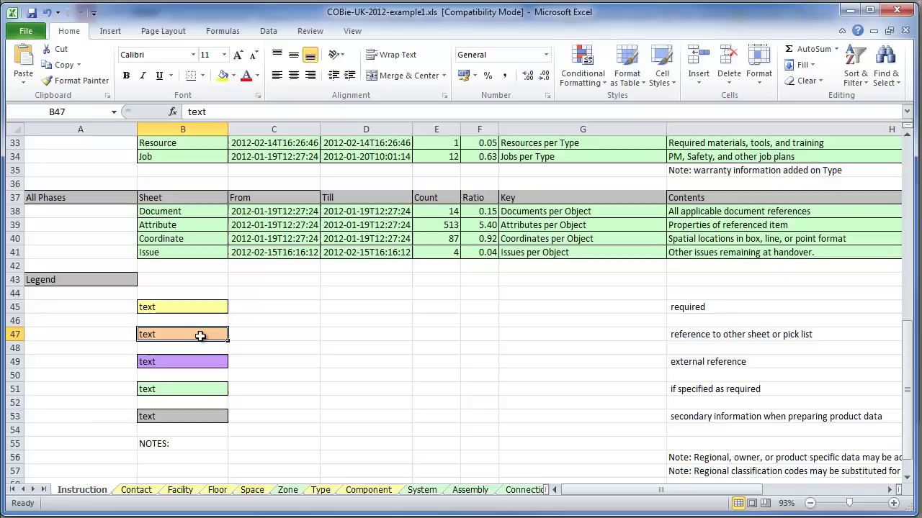
click(191, 371)
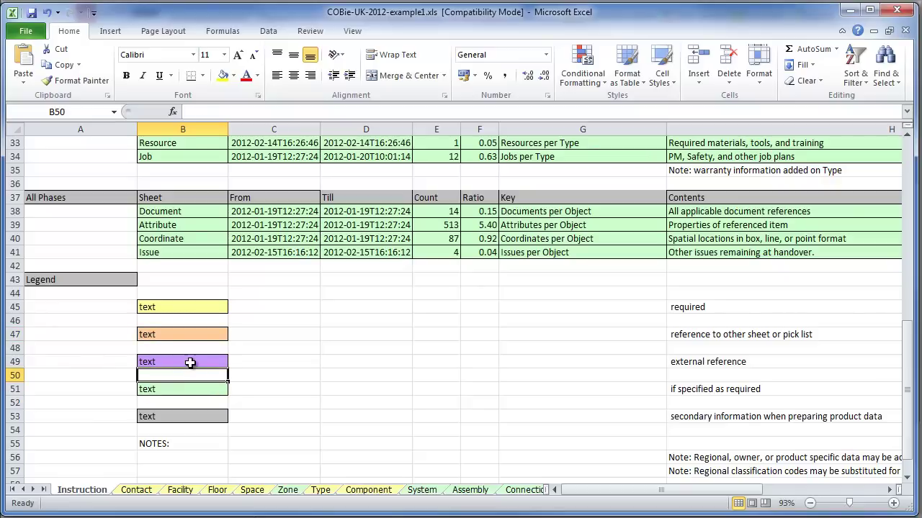
click(190, 362)
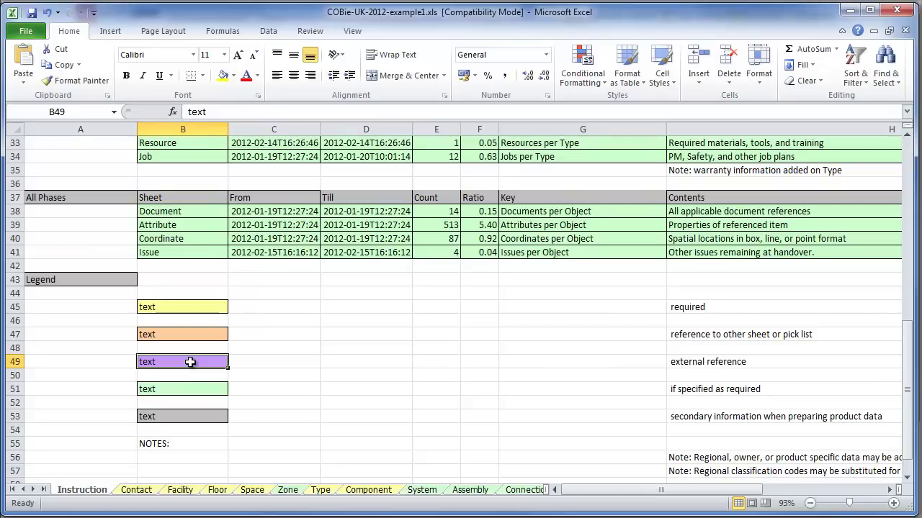
click(195, 391)
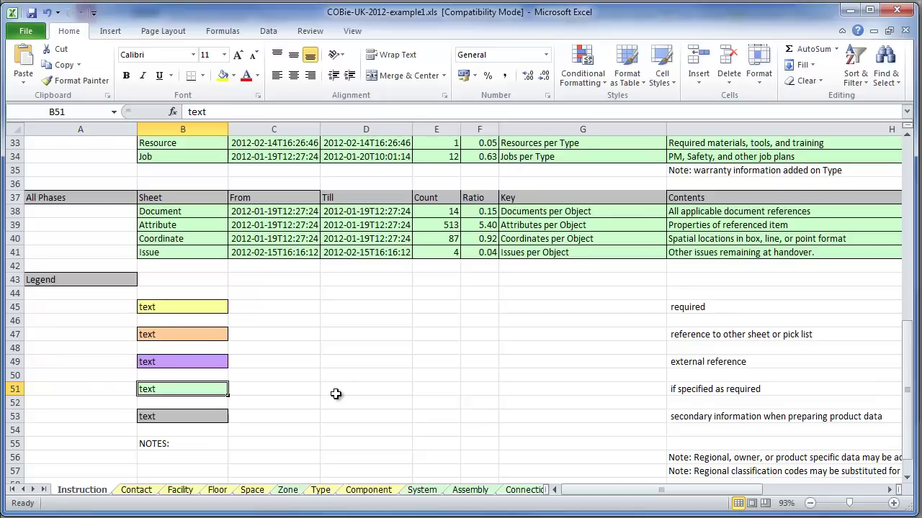
Step: Switch to the Type sheet and check the first type's Manufacturer entry
click(321, 491)
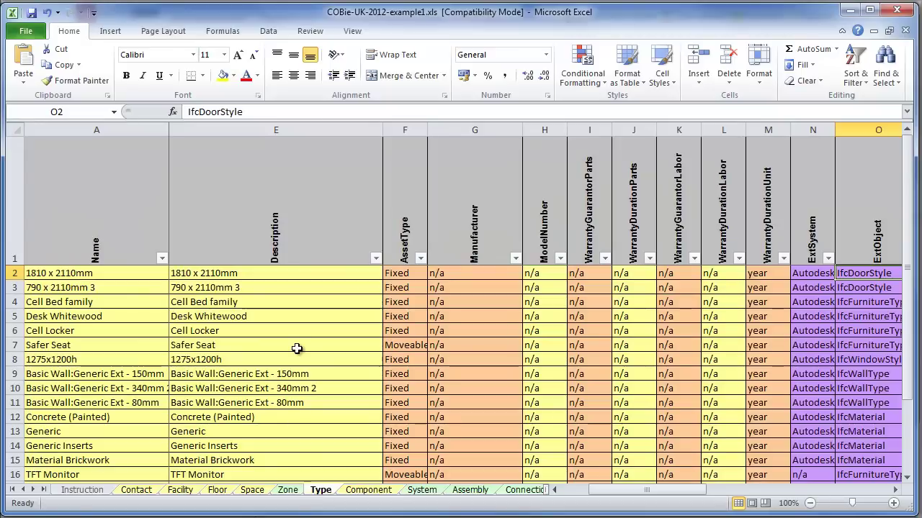
scroll(298, 350, down, 2)
scroll(299, 350, up, 2)
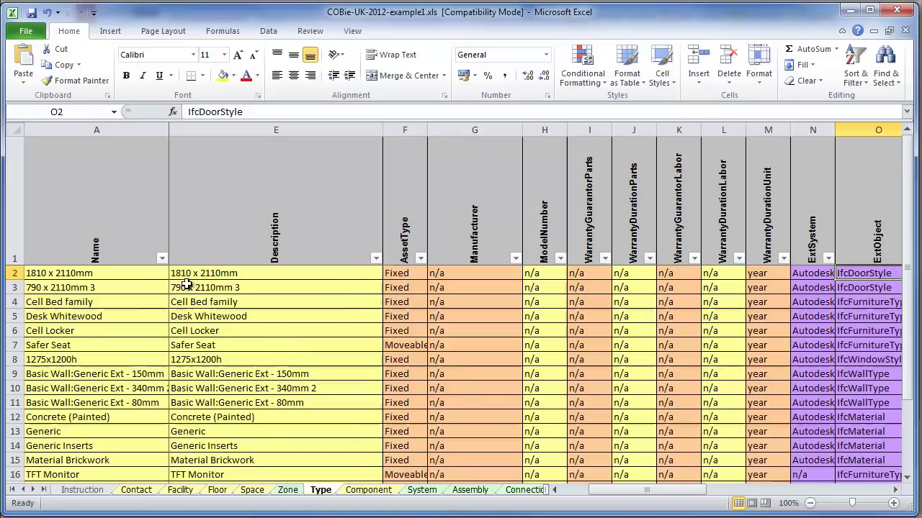
click(449, 272)
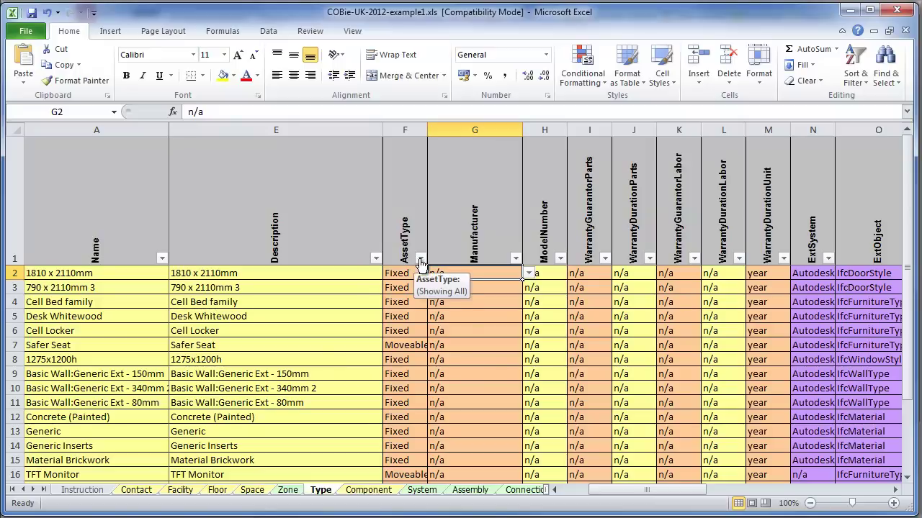
Step: Look over the AssetType filter choices without changing them, then check the first type's AssetType
click(420, 260)
click(421, 259)
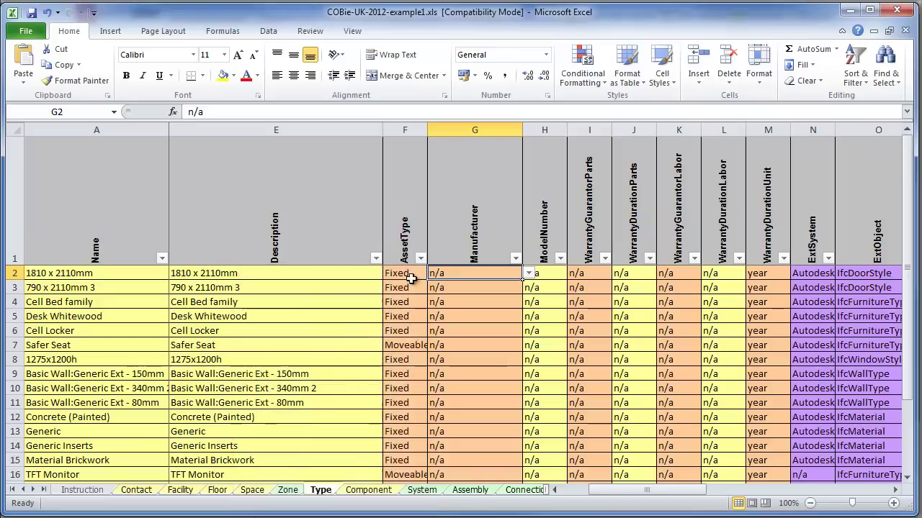
click(407, 275)
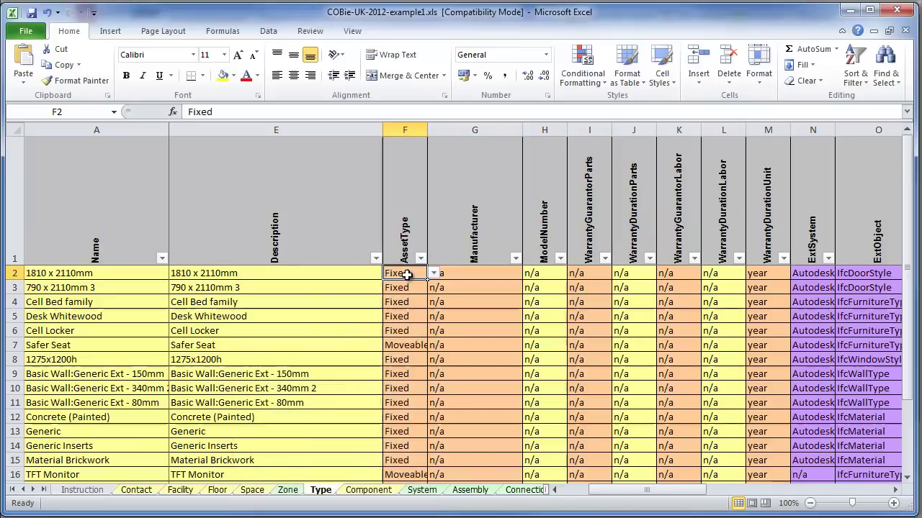
drag(630, 492, 667, 492)
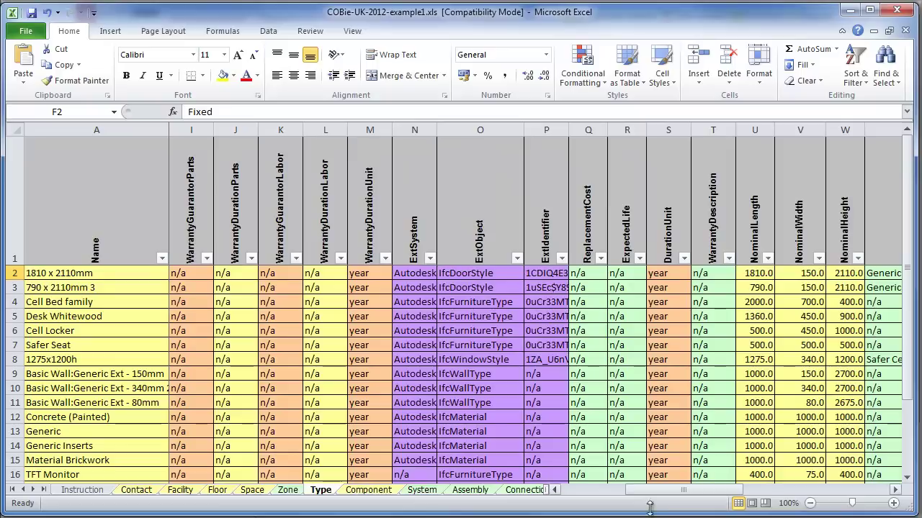
drag(664, 492, 691, 493)
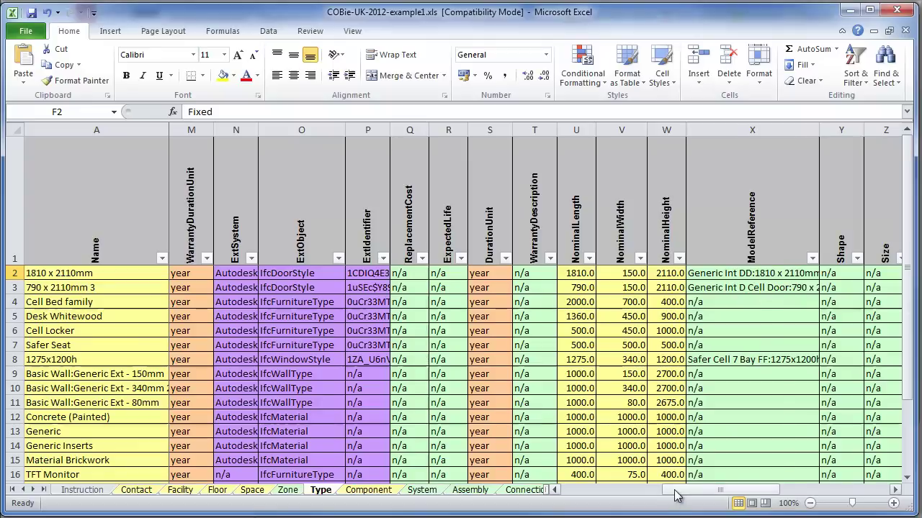
drag(673, 493, 715, 494)
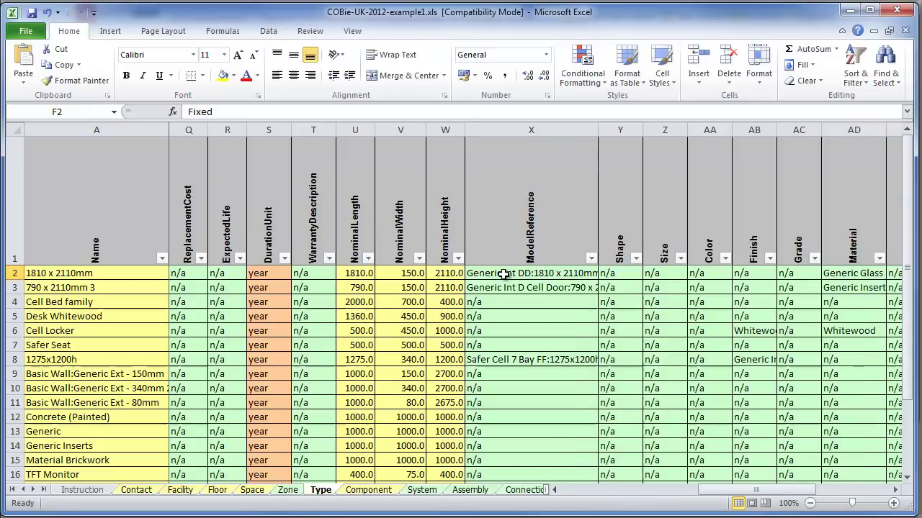
drag(720, 494, 738, 497)
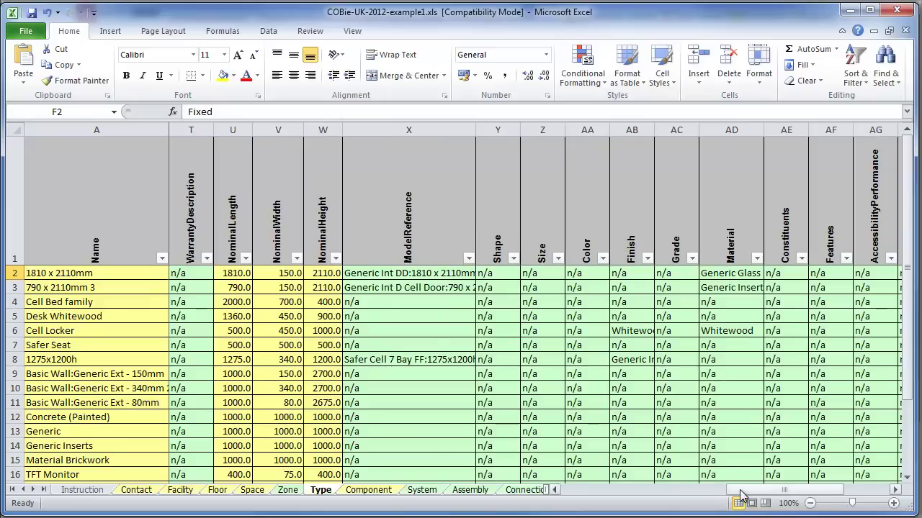
mouse_move(752, 496)
mouse_down()
mouse_move(792, 499)
mouse_move(767, 497)
mouse_up()
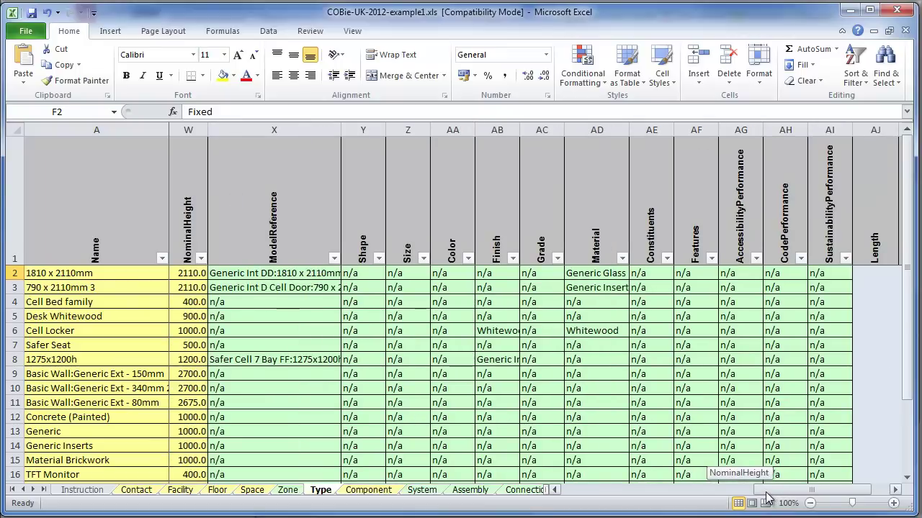
drag(767, 497, 702, 496)
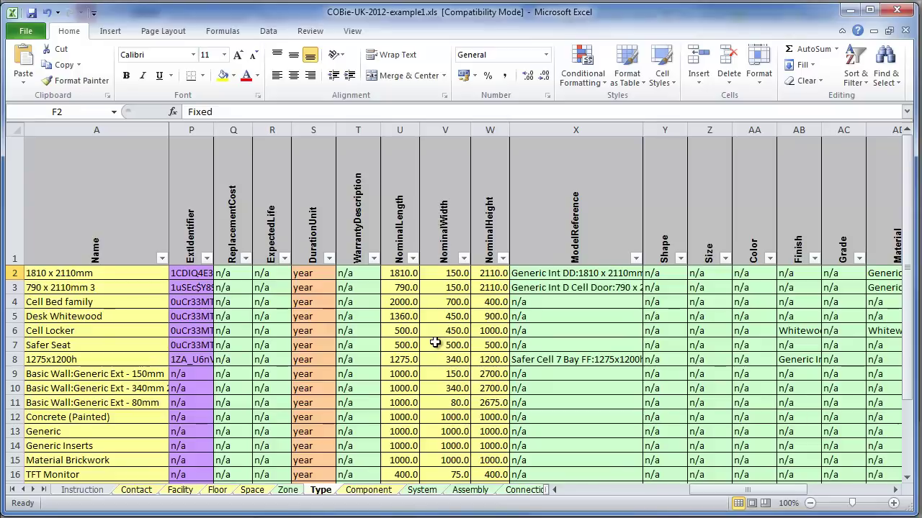
Step: Switch to the Component sheet and inspect the first component's name and Space
click(368, 491)
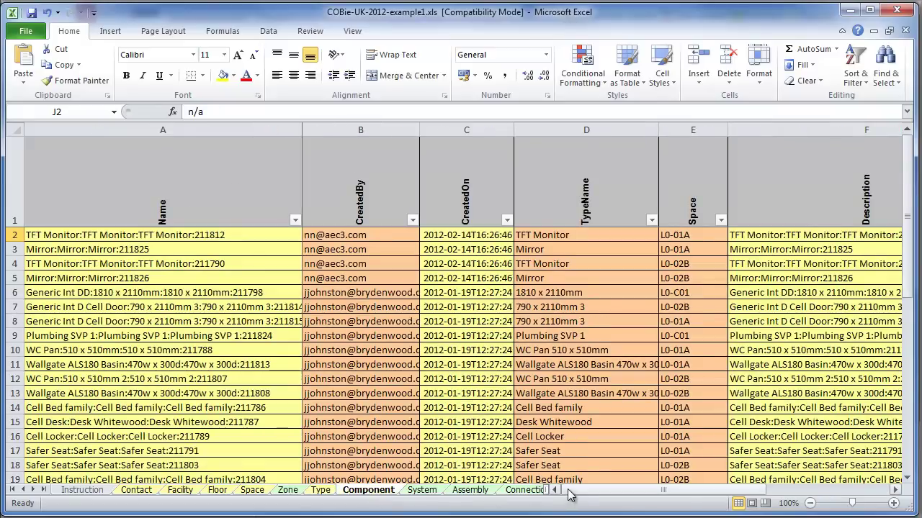
drag(574, 496, 623, 501)
click(136, 232)
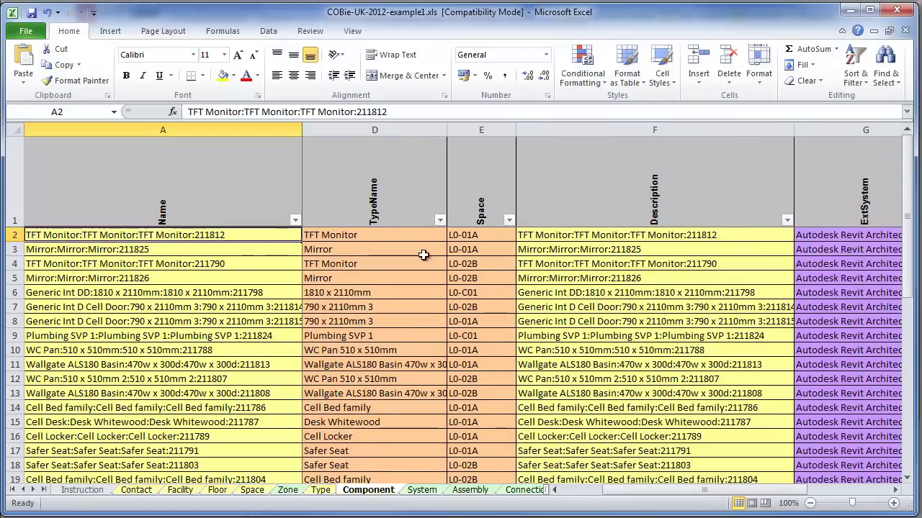
click(466, 235)
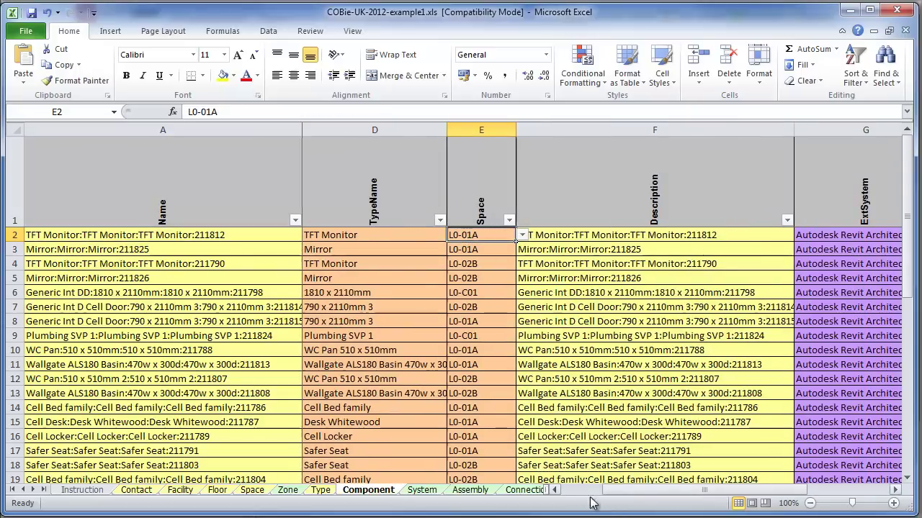
Step: Check the first component's SerialNumber and TagNumber, then browse the rows and columns
drag(642, 496, 731, 487)
click(467, 235)
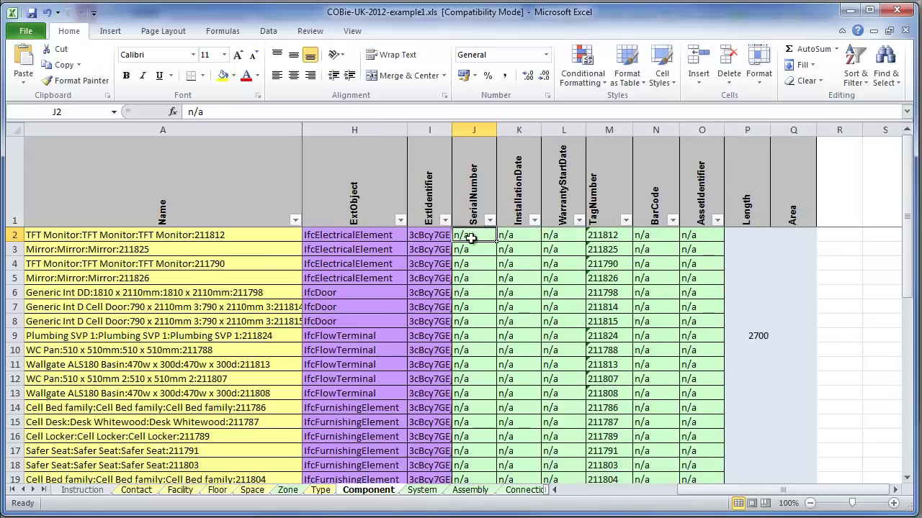
click(605, 235)
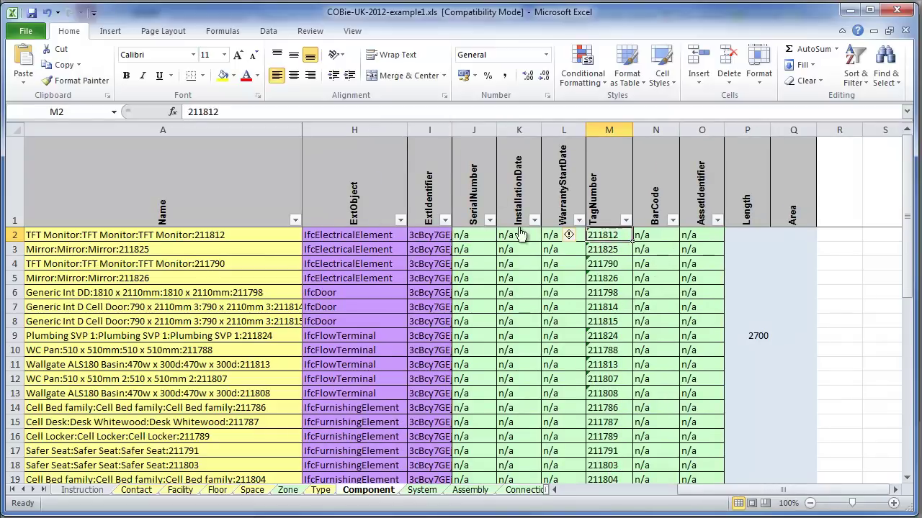
scroll(620, 336, down, 3)
scroll(619, 339, down, 7)
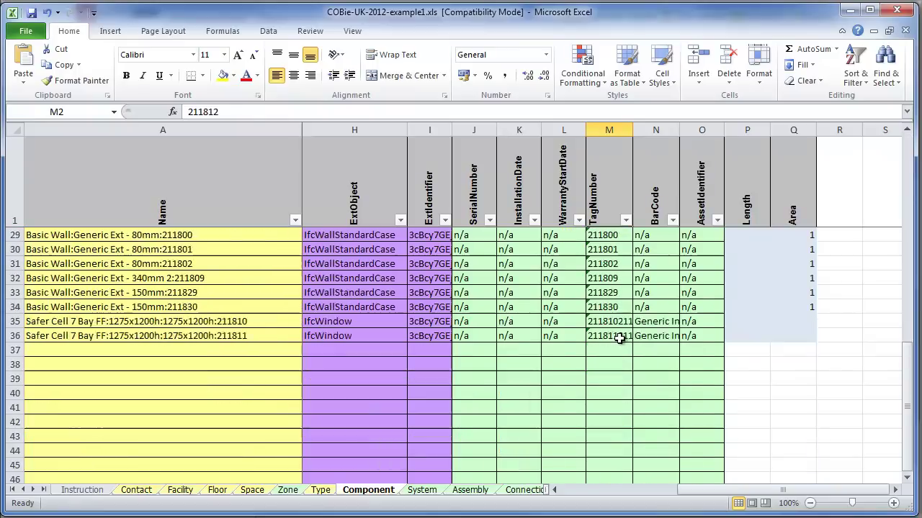
scroll(617, 339, up, 10)
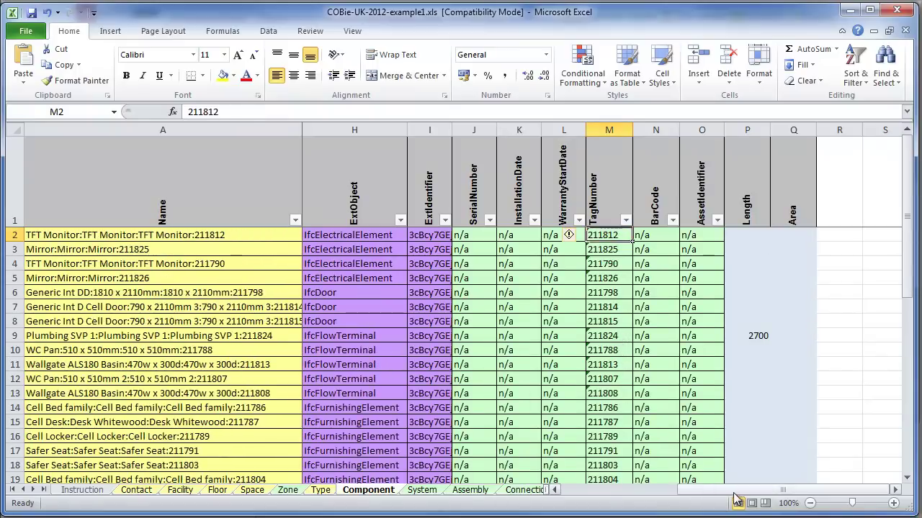
drag(736, 497, 670, 497)
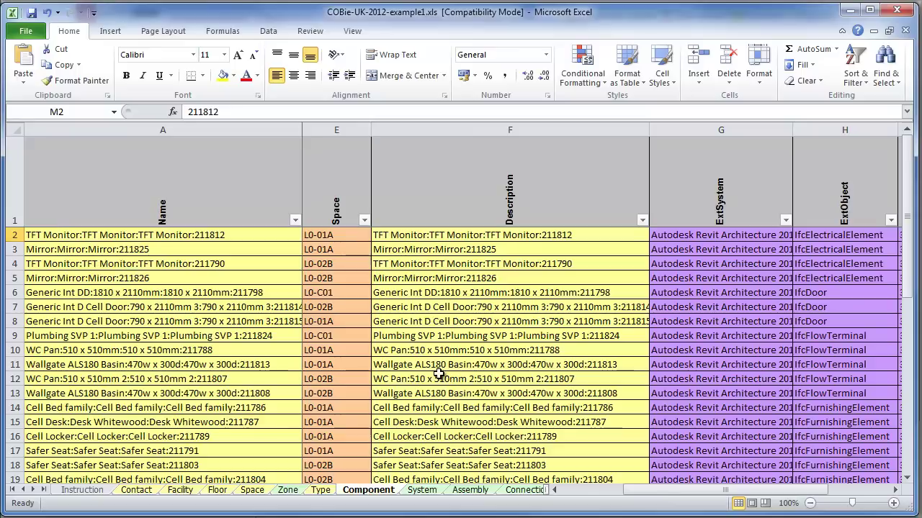
click(33, 490)
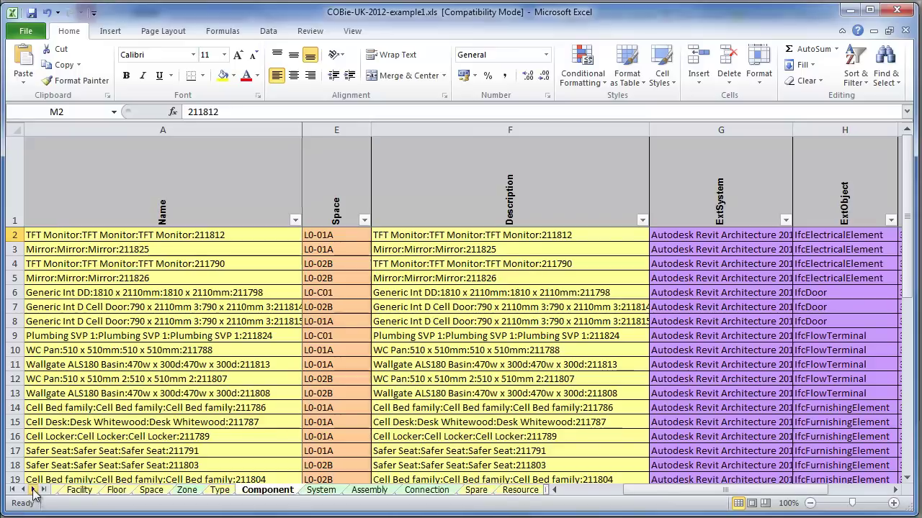
click(33, 489)
click(33, 490)
click(33, 489)
click(33, 490)
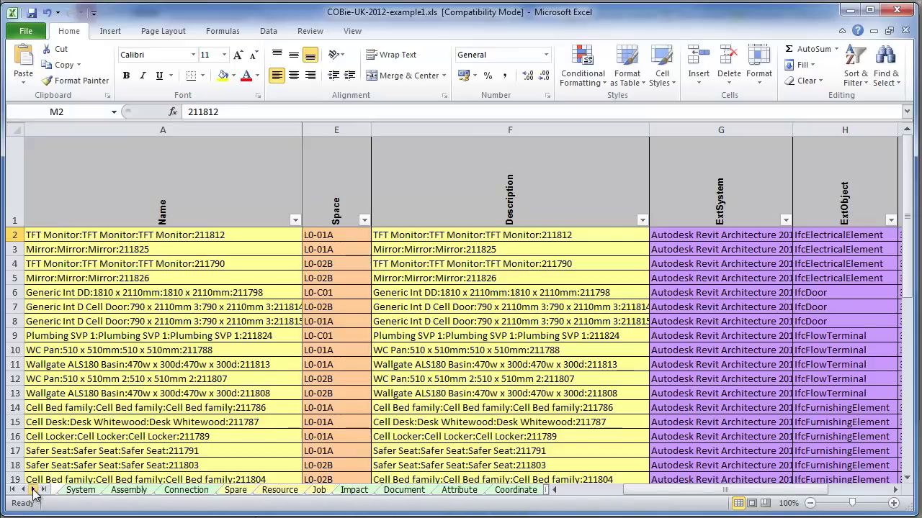
click(33, 490)
click(473, 490)
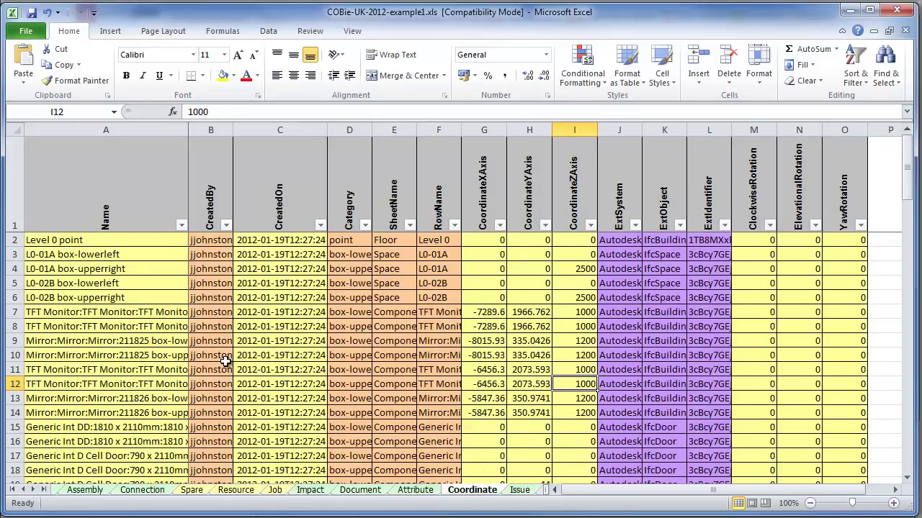
click(391, 311)
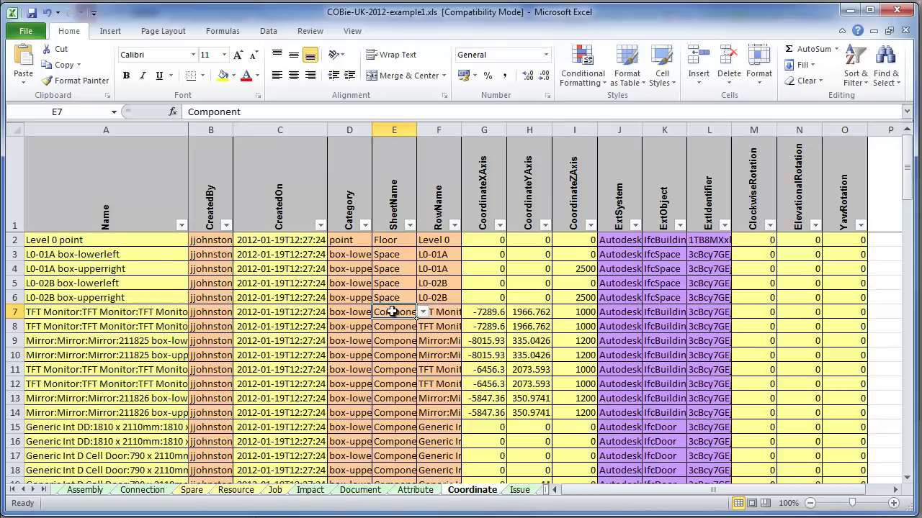
click(493, 312)
click(536, 312)
click(565, 312)
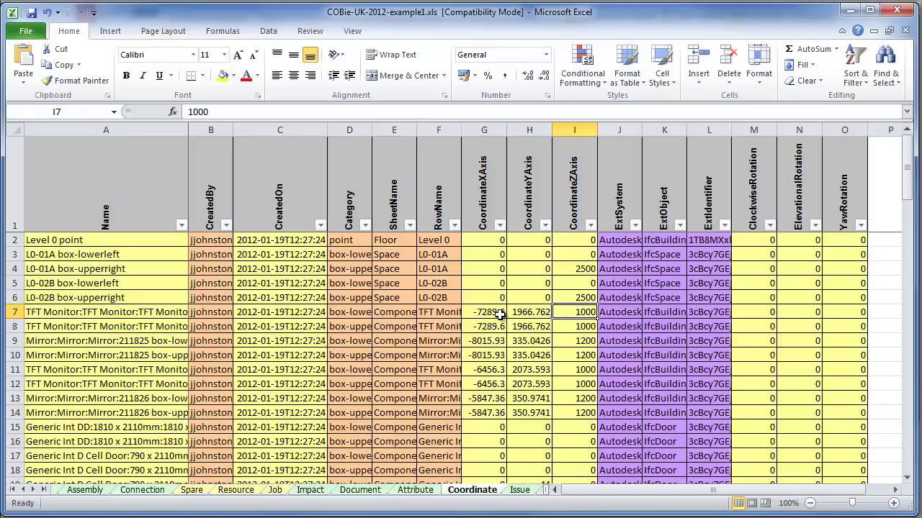
click(755, 313)
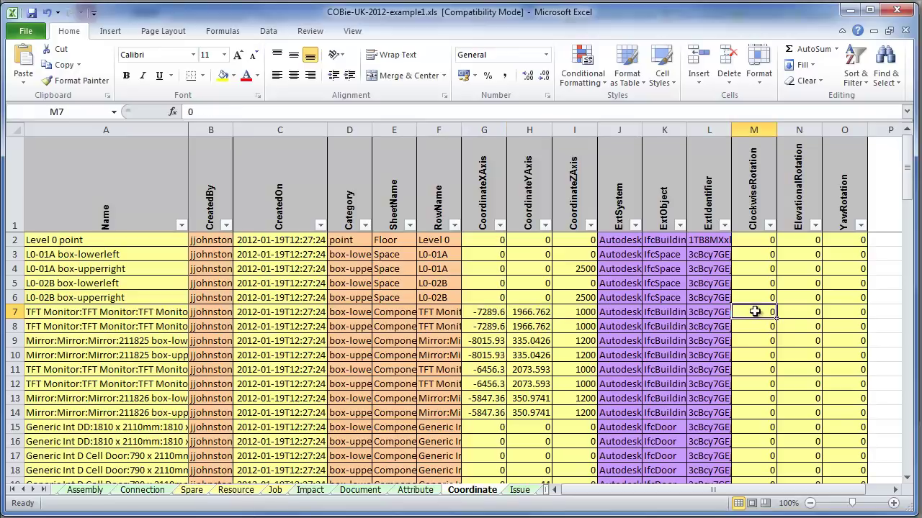
click(803, 312)
click(838, 314)
click(753, 311)
drag(633, 495, 599, 496)
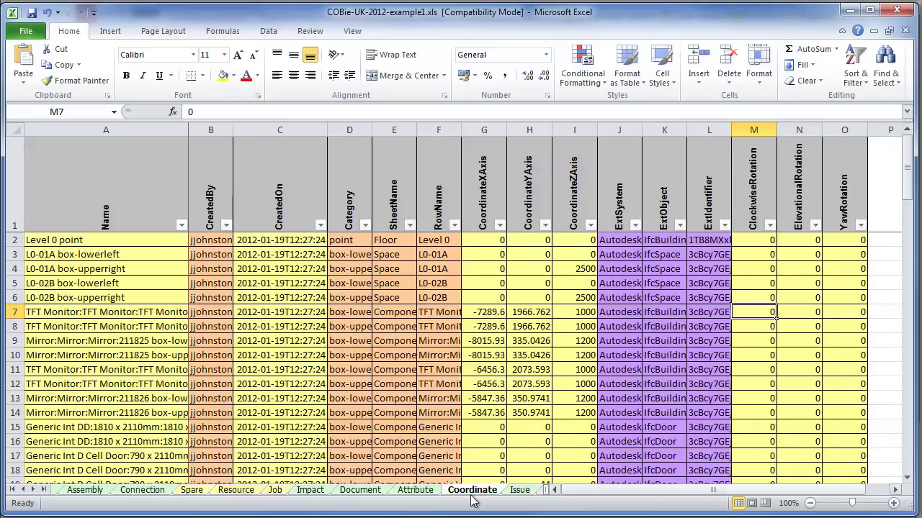
Step: On the Attribute sheet, filter SheetName to only Type, leaving 45 of 513 records
click(413, 490)
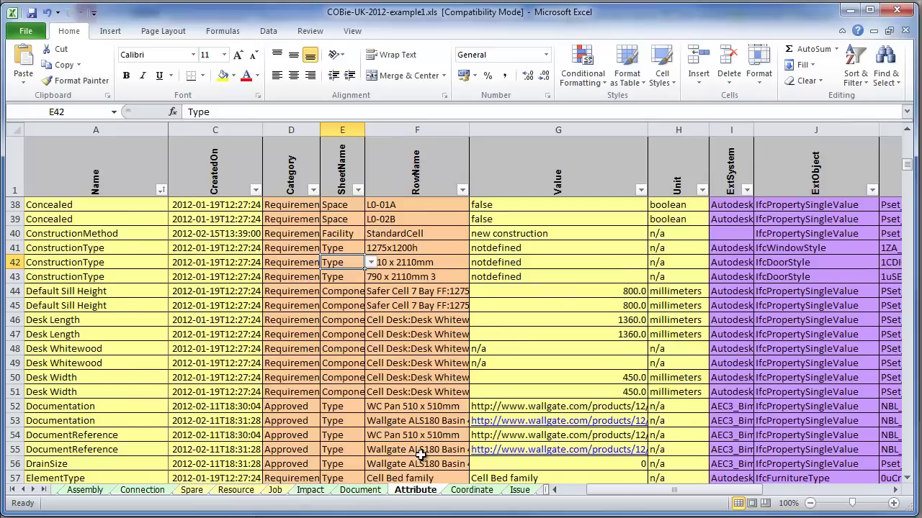
click(358, 191)
click(214, 324)
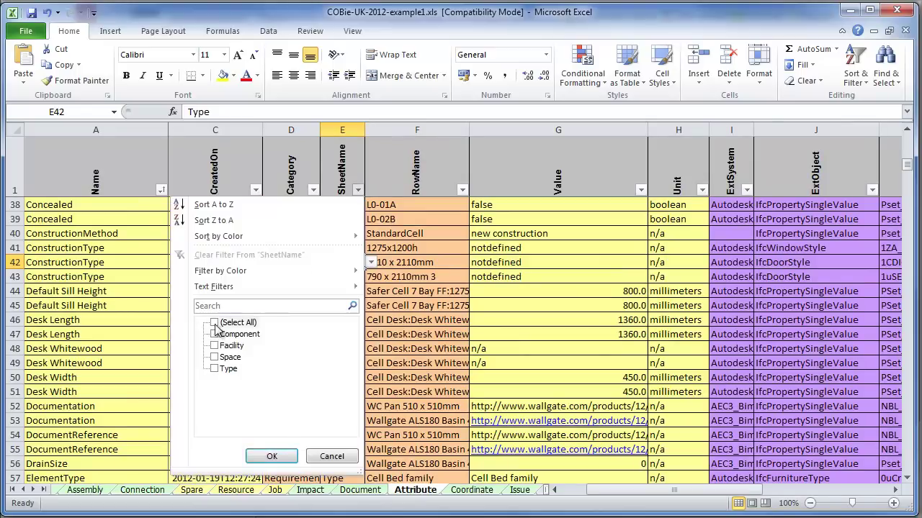
click(215, 334)
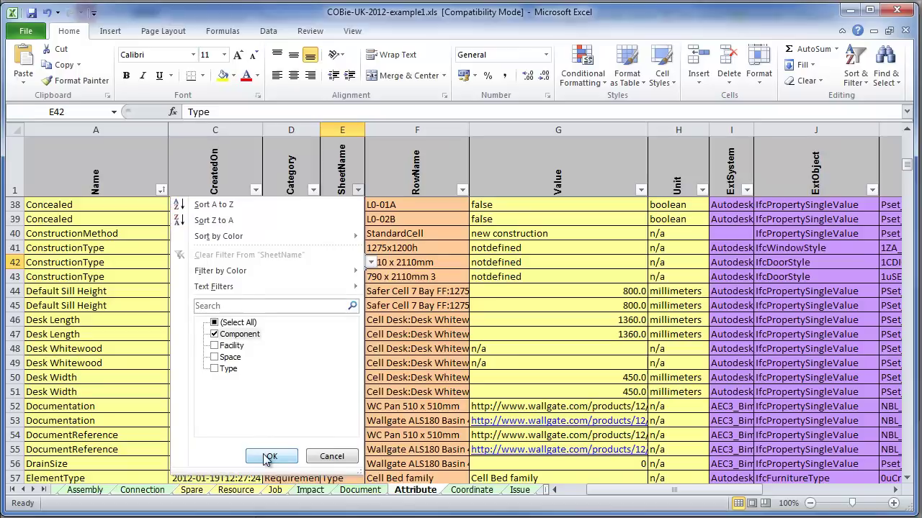
click(215, 334)
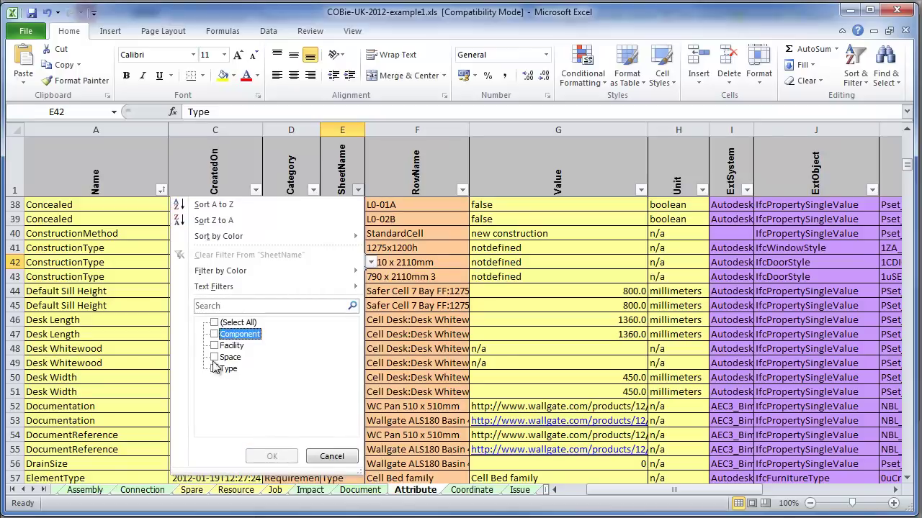
click(214, 369)
click(266, 455)
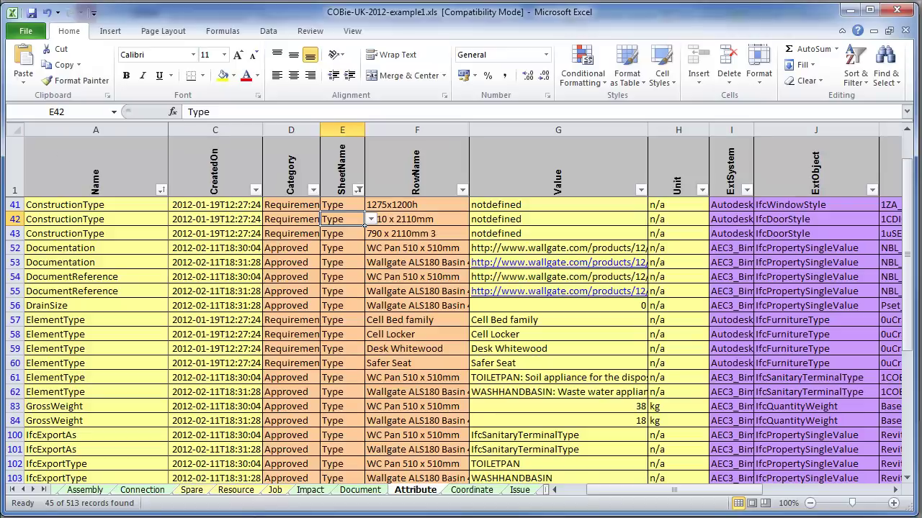
Step: Review the filtered rows, including row 397's ToiletType attribute for WC Pan 510 x 510mm
click(580, 494)
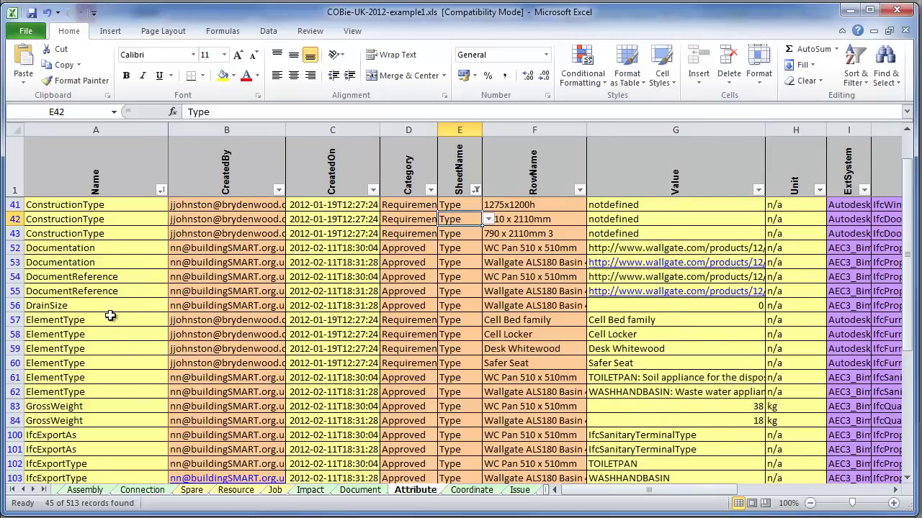
scroll(117, 351, down, 9)
scroll(117, 356, down, 2)
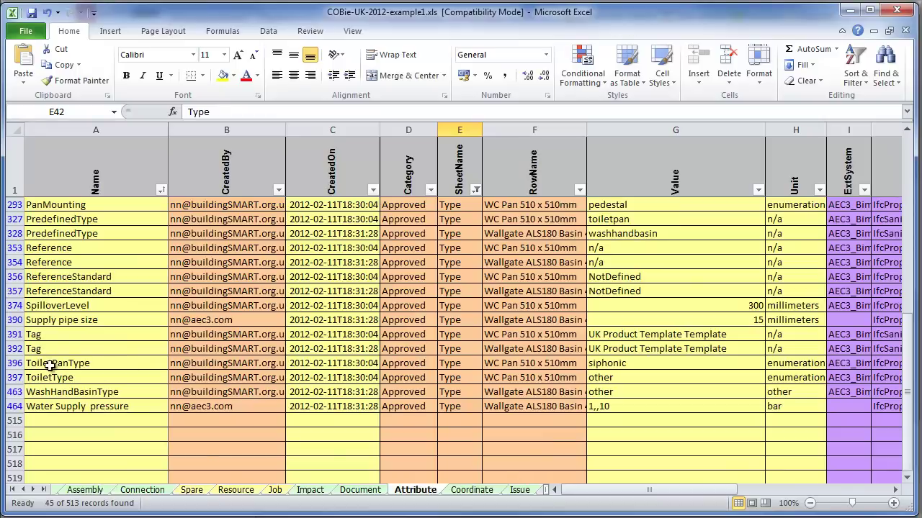
click(78, 377)
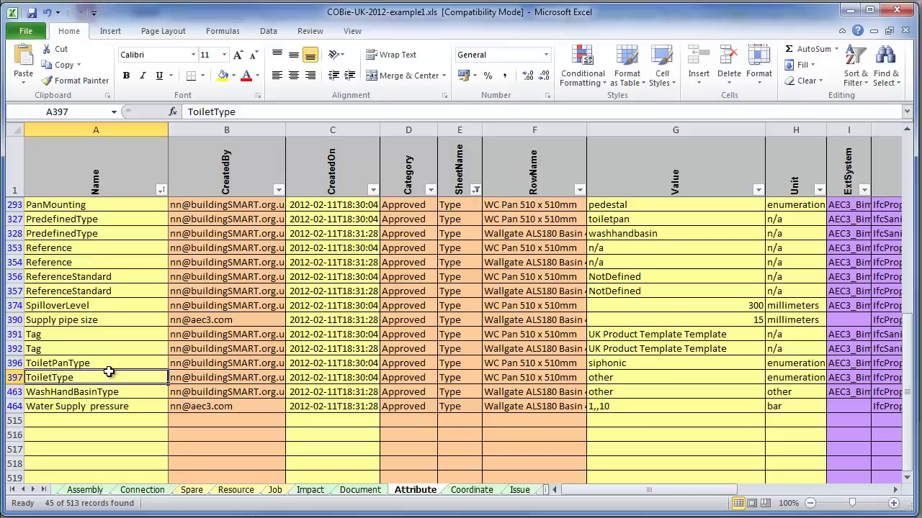
click(531, 379)
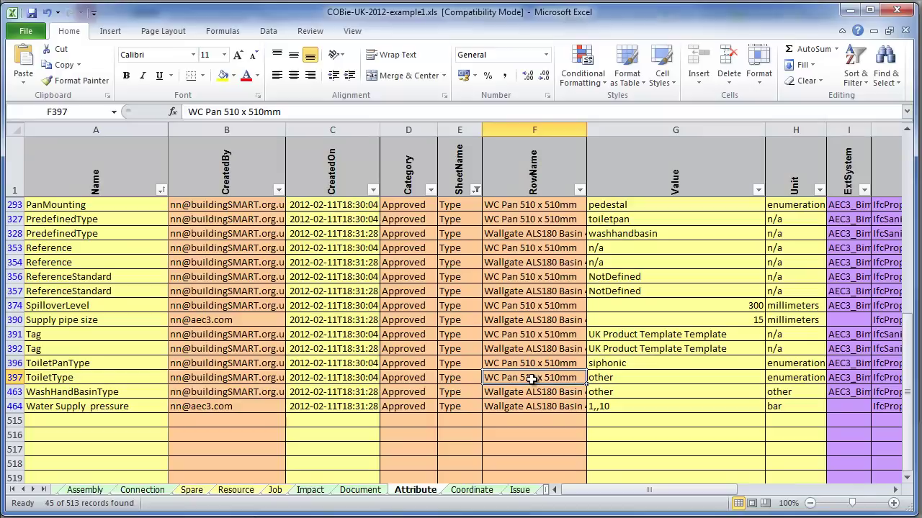
click(26, 491)
click(25, 490)
Step: Scroll the sheet tabs back and switch to the Type sheet
click(25, 490)
click(26, 490)
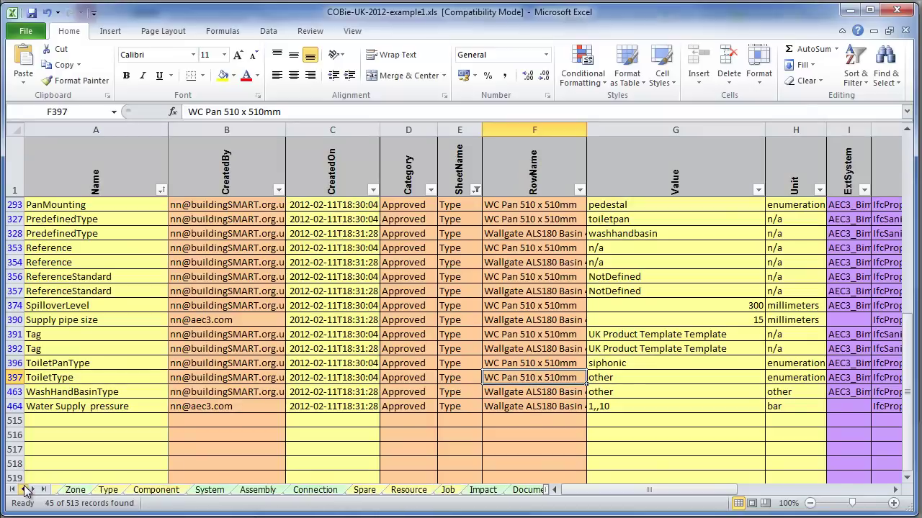
click(108, 490)
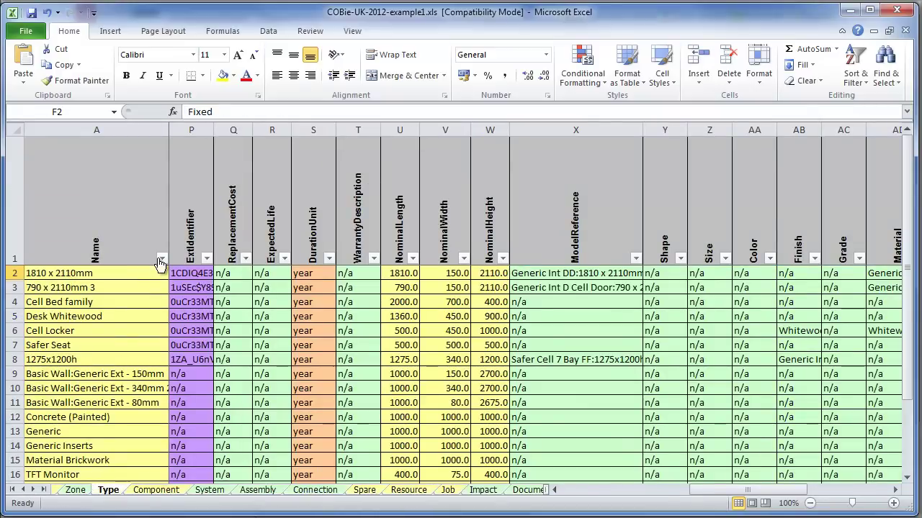
Step: Set the Name filter to only WC Pan 510 x 510mm, showing 1 of 19 records
click(162, 260)
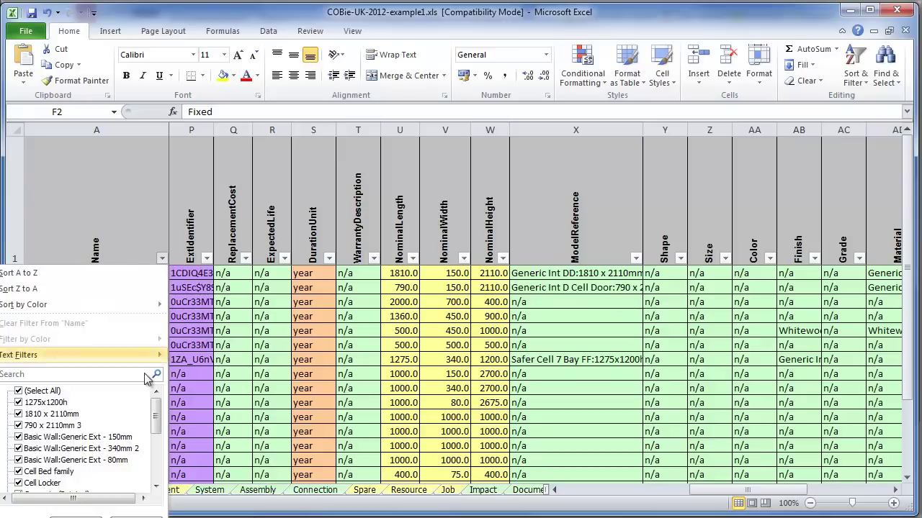
drag(157, 422, 158, 471)
click(69, 484)
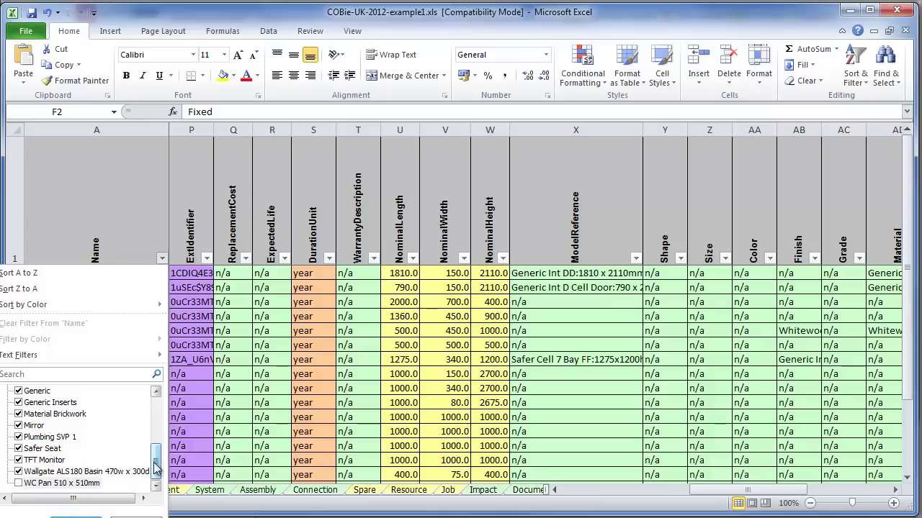
scroll(30, 396, up, 10)
click(30, 393)
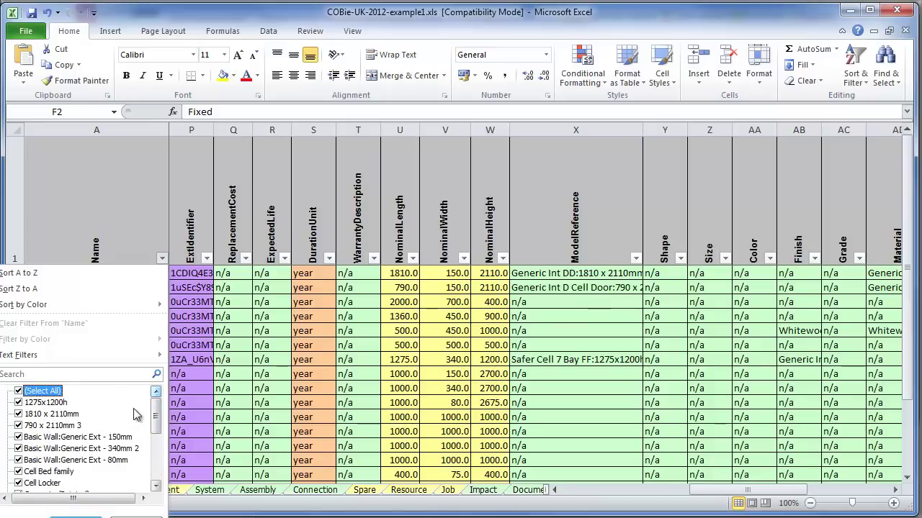
click(20, 393)
drag(154, 412, 159, 484)
click(25, 484)
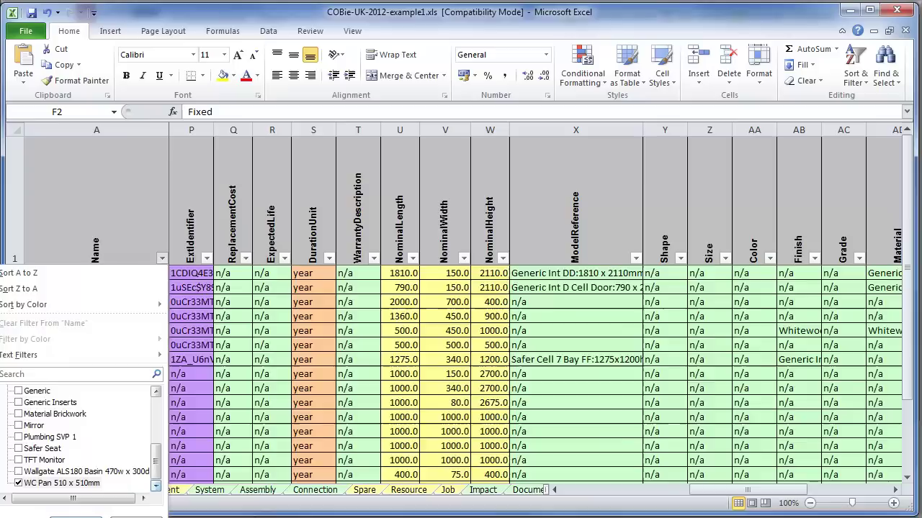
click(72, 516)
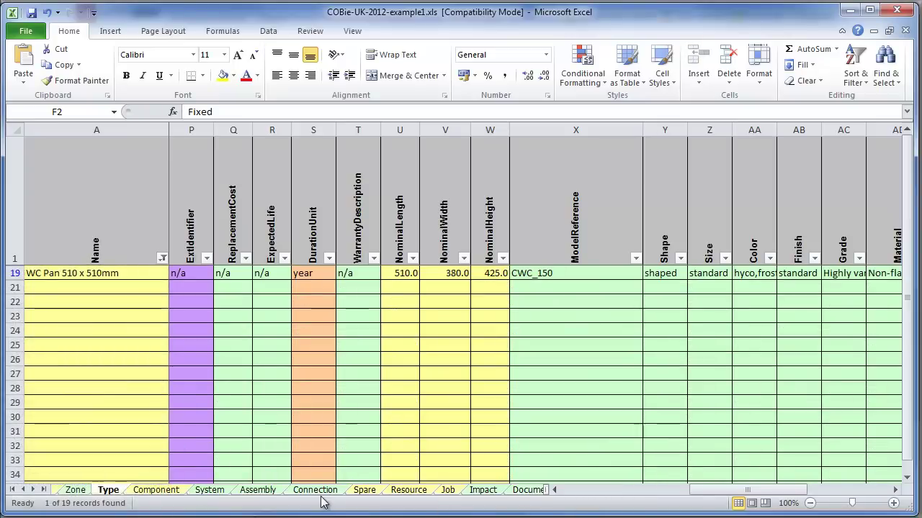
click(33, 490)
click(33, 490)
click(33, 491)
Step: Back on the Attribute sheet, filter RowName to WC Pan 510 x 510mm, leaving 15 of 513 records
click(459, 490)
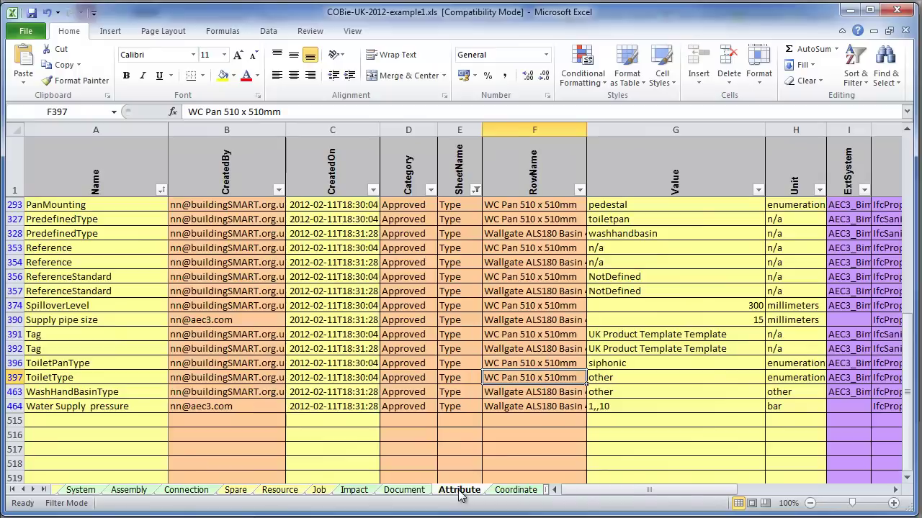
click(14, 377)
click(524, 378)
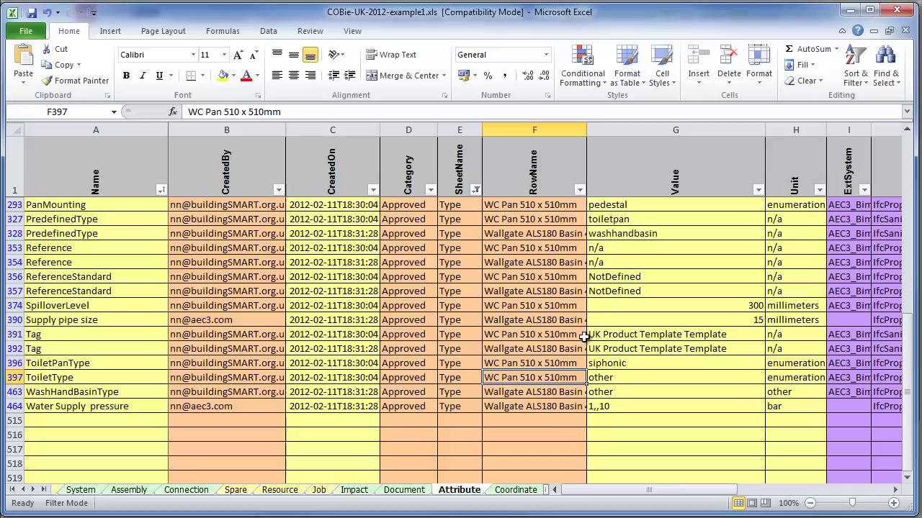
click(579, 190)
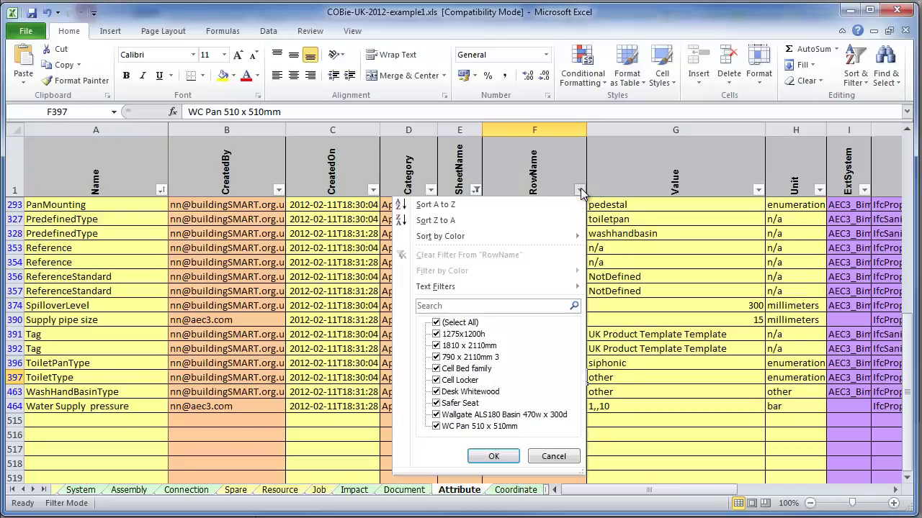
click(436, 322)
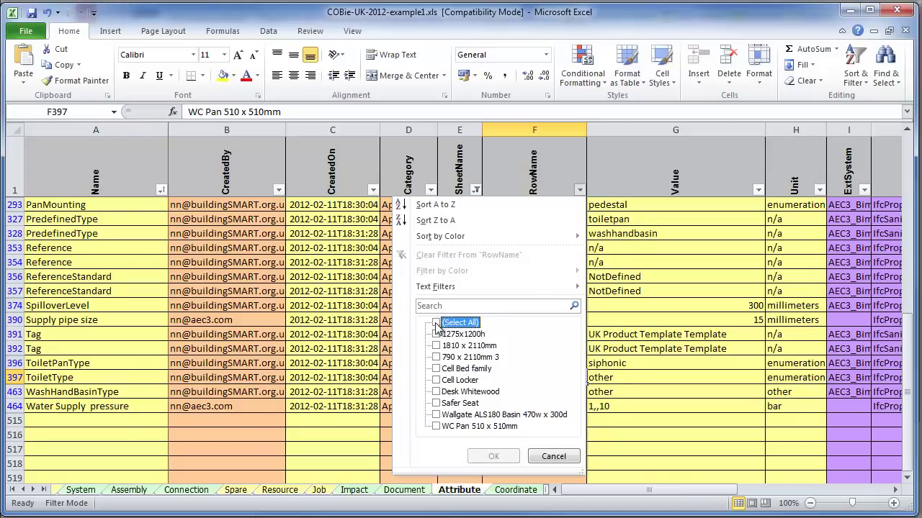
click(435, 426)
click(494, 456)
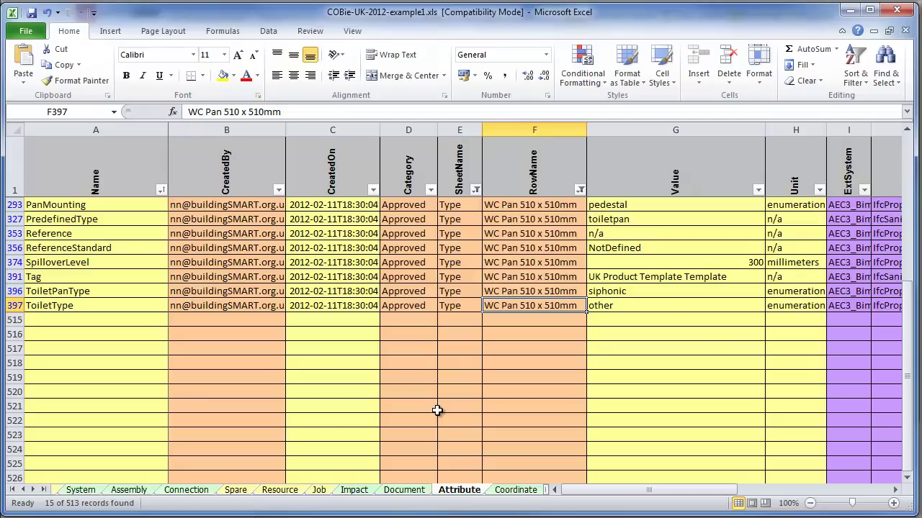
Step: Inspect the Documentation and DocumentReference (CWC_150.ifc) values in the filtered rows
scroll(504, 373, up, 3)
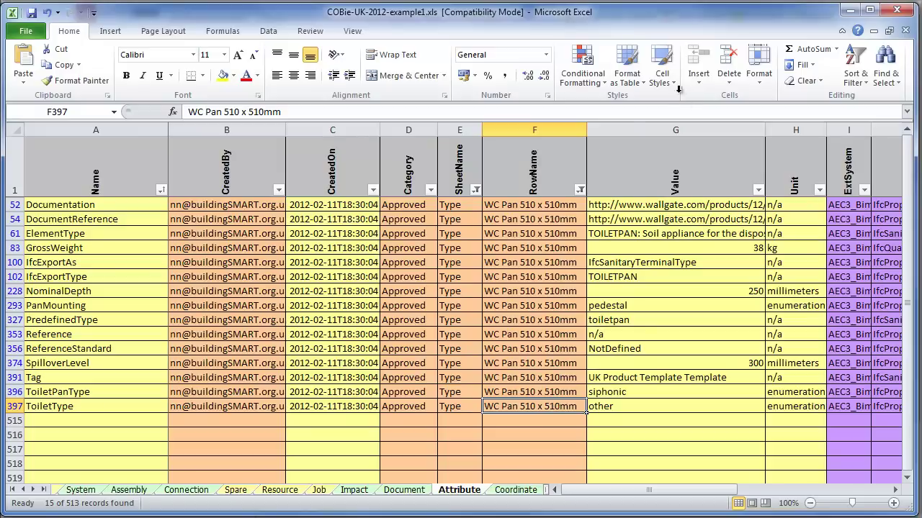
click(619, 204)
click(621, 220)
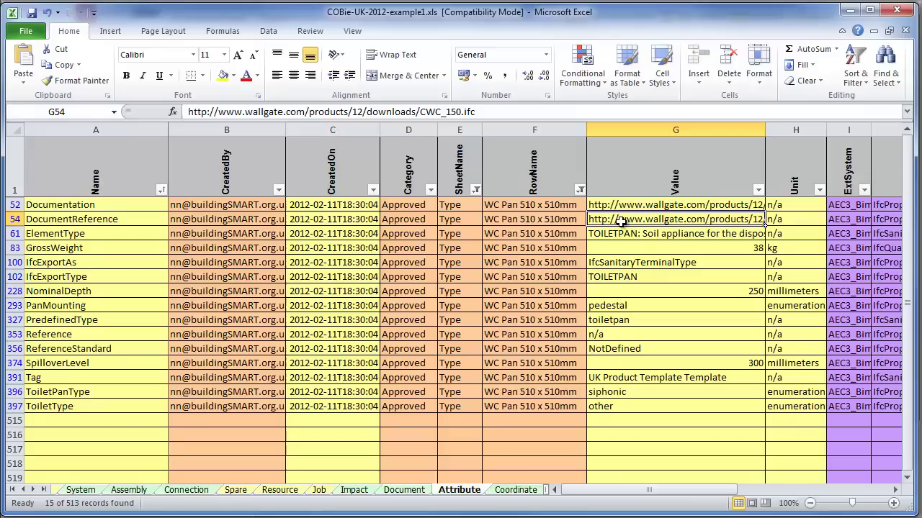
click(23, 490)
click(23, 490)
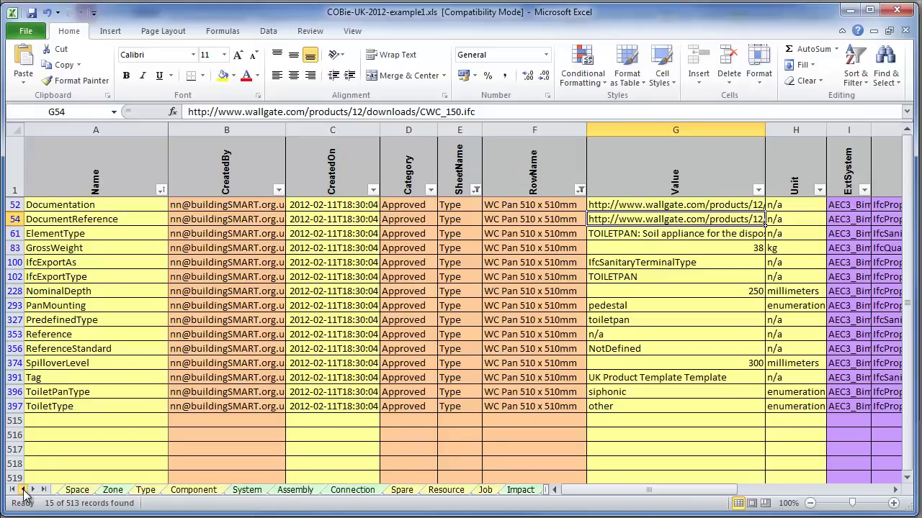
click(146, 489)
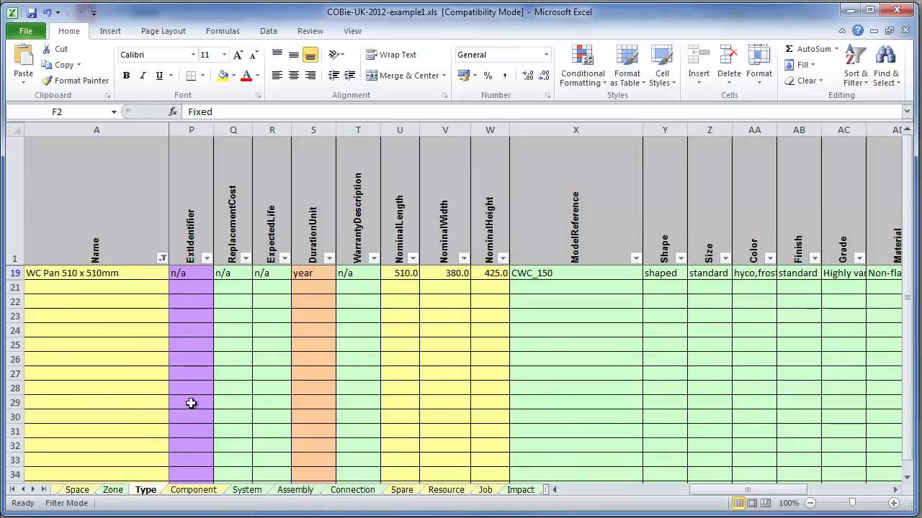
click(34, 490)
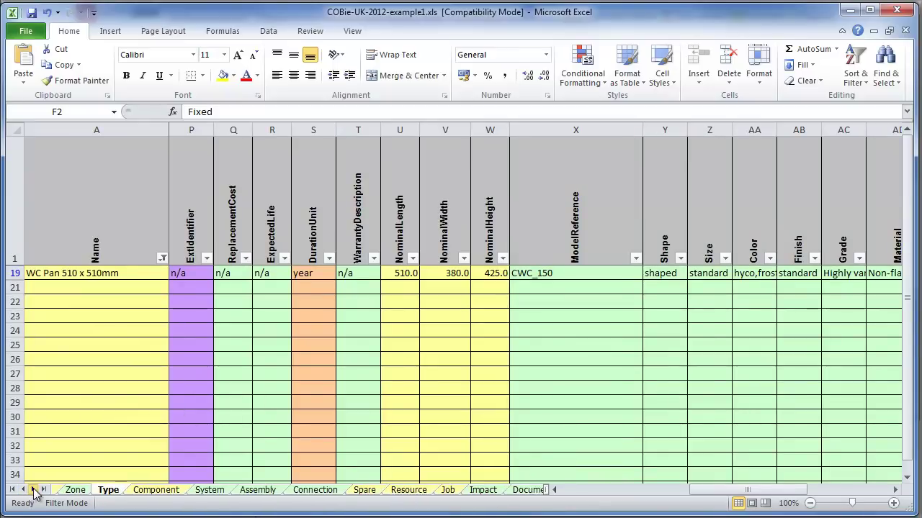
click(34, 490)
click(34, 490)
click(34, 490)
click(34, 489)
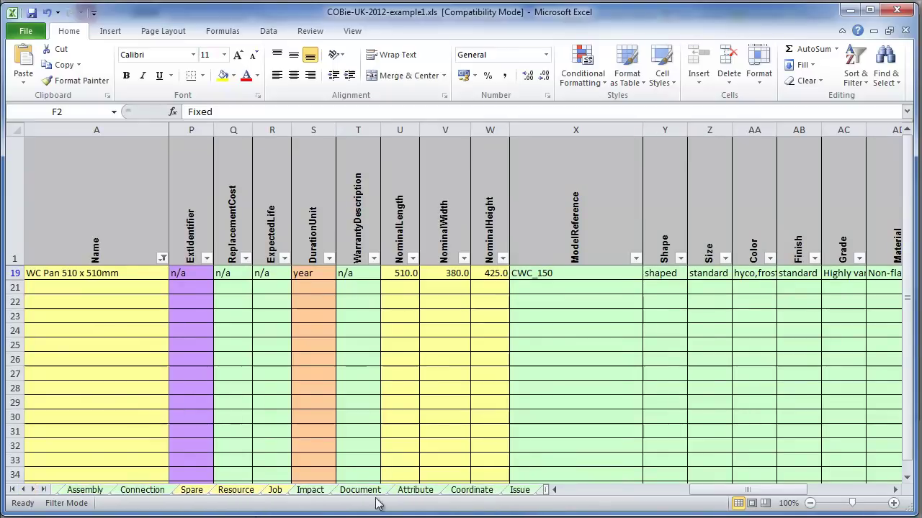
click(414, 490)
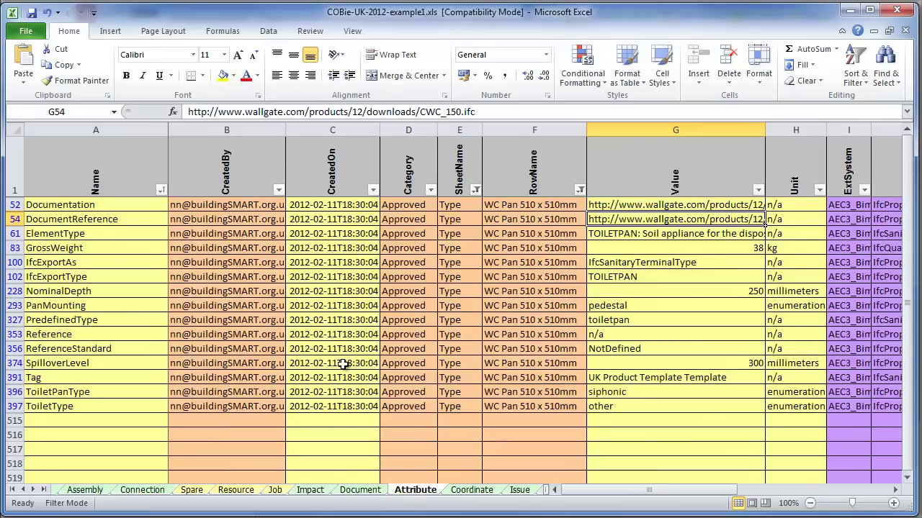